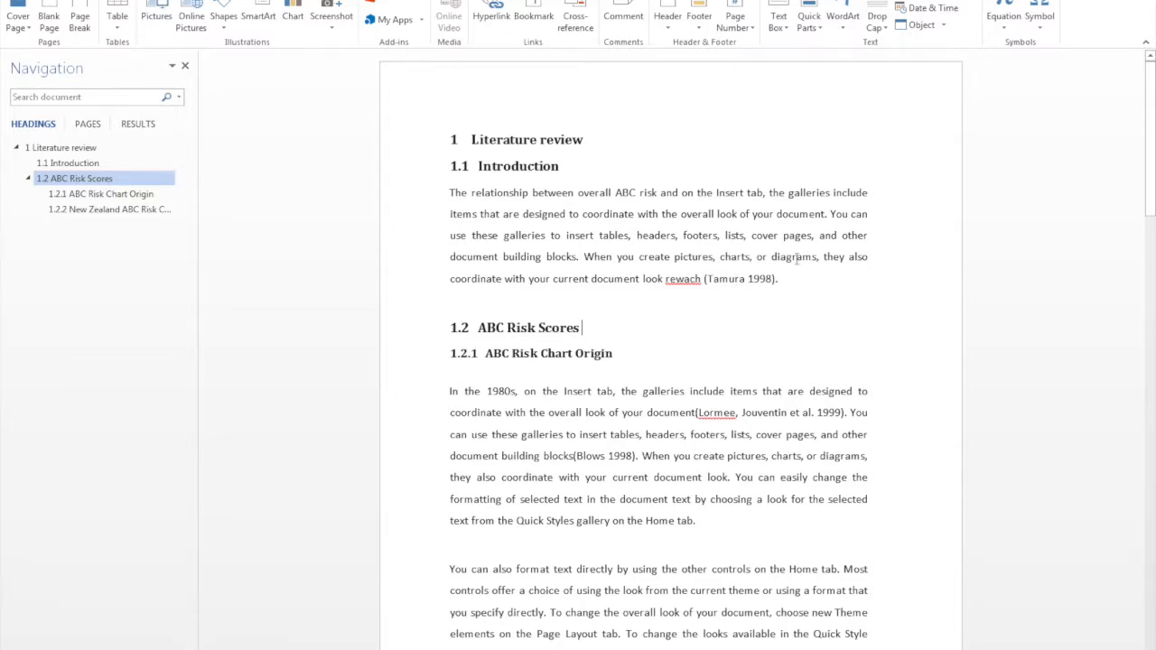
Switch the ribbon to the EndNote X8 citation tools
left_click(797, 257)
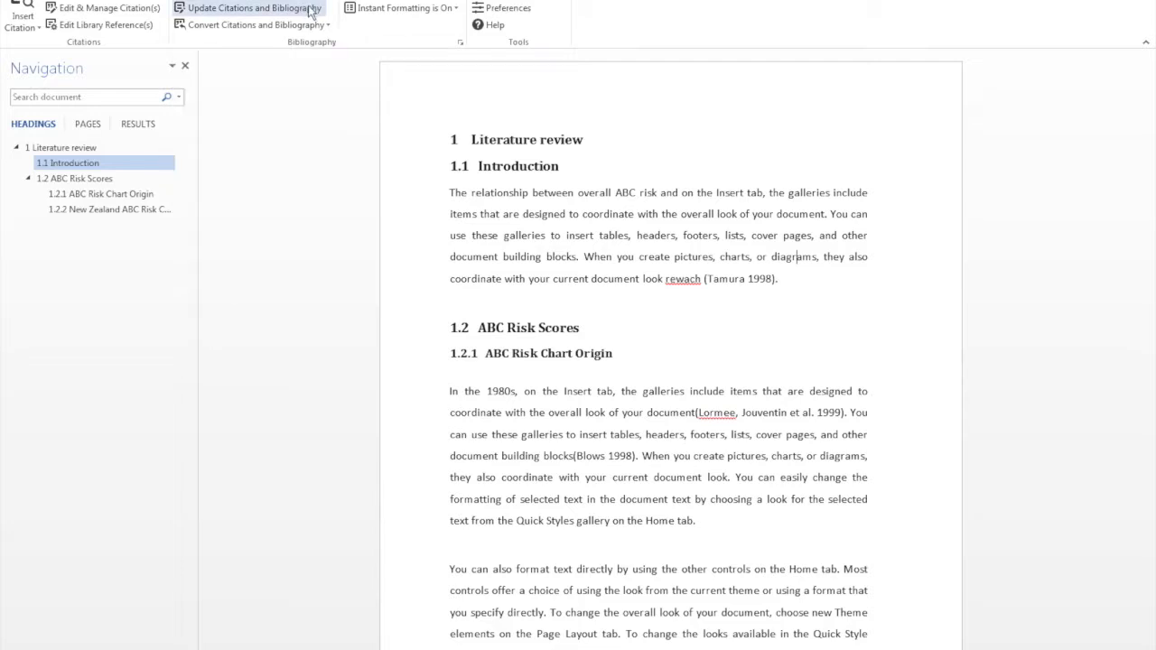
mouse_move(1151, 181)
left_mouse_down()
mouse_move(1152, 627)
mouse_move(1151, 73)
left_mouse_up()
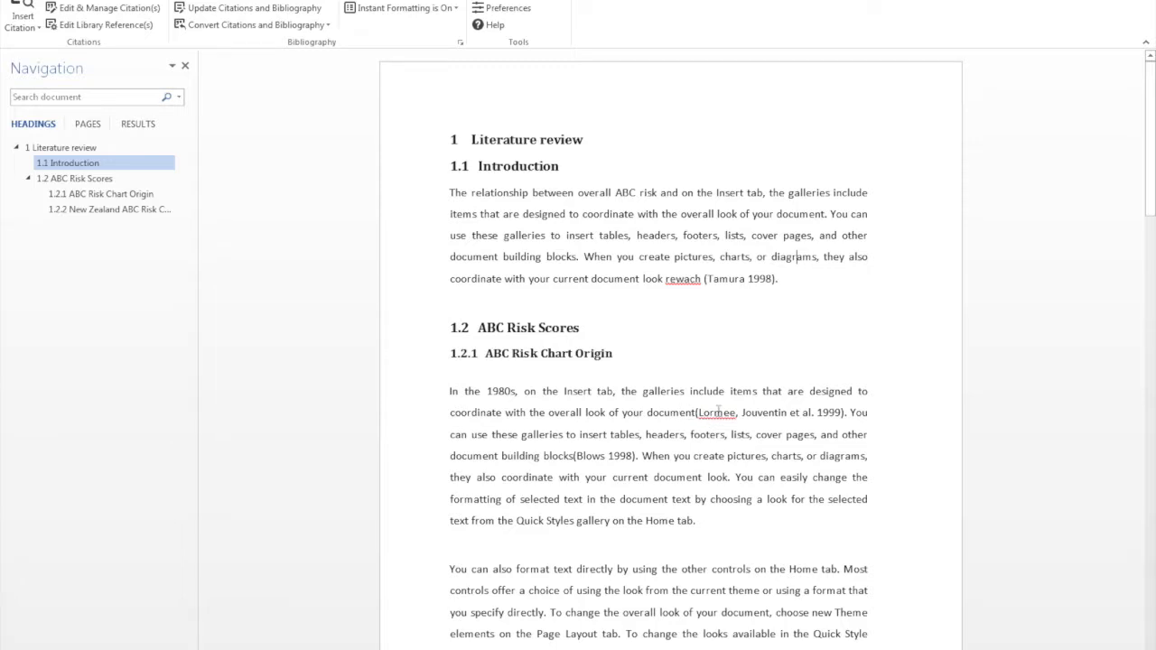
left_click(737, 414)
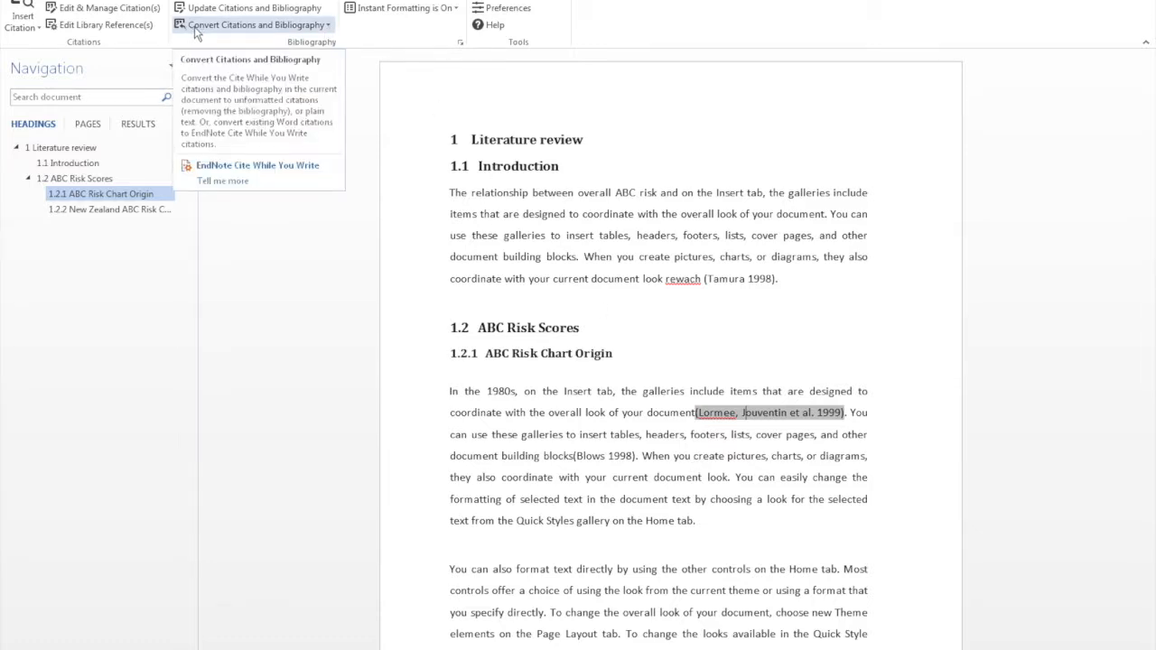
Convert all citations to unformatted temporary citations like {Lormee, 1999 #152}
left_click(325, 25)
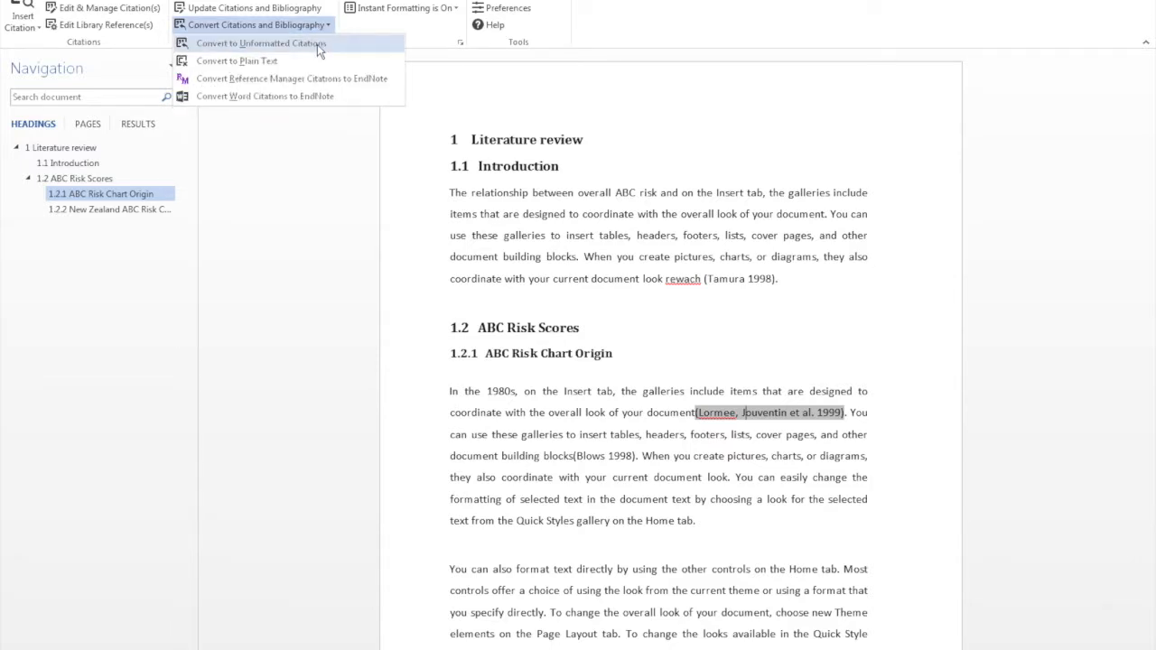
left_click(318, 45)
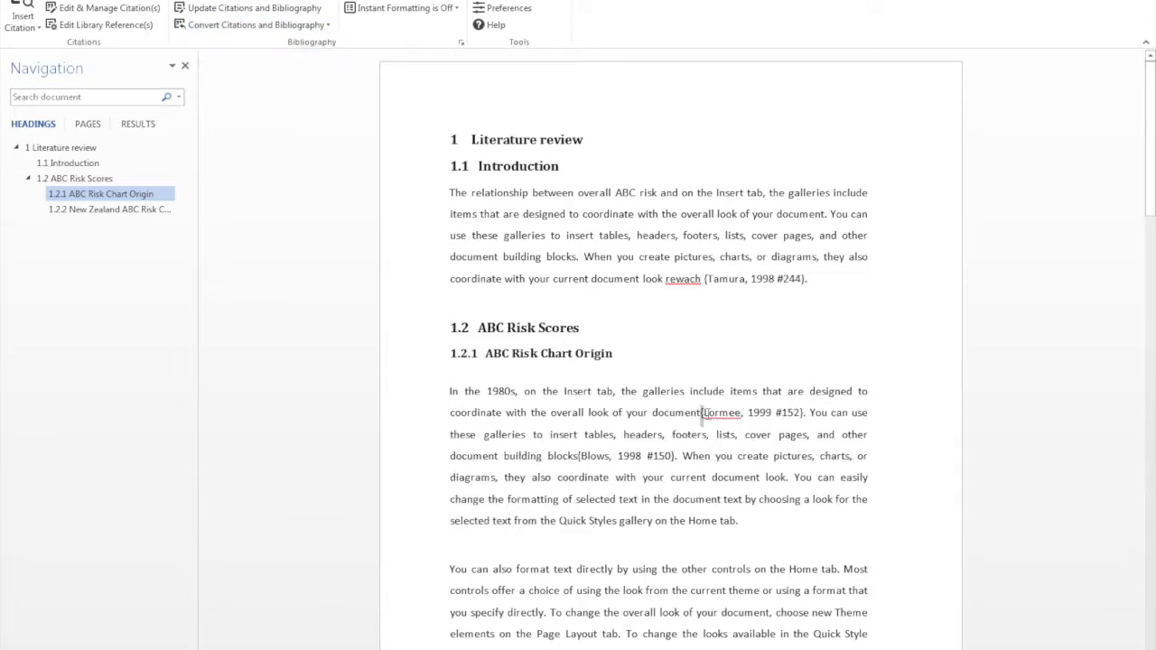
double_click(703, 413)
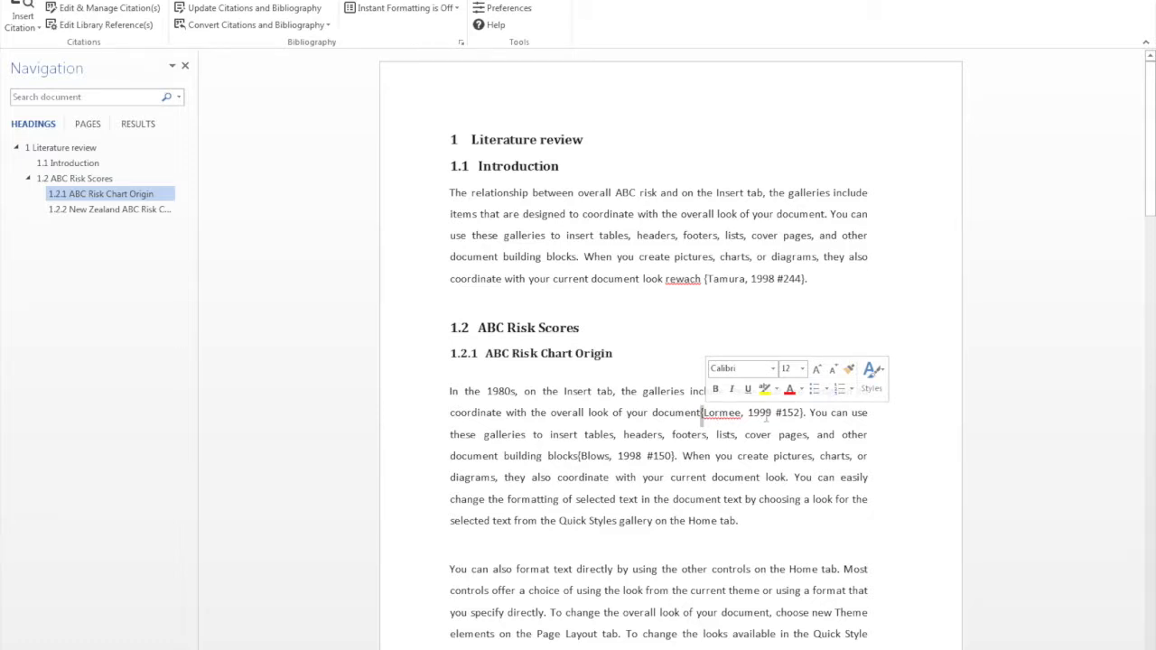
left_click(812, 414)
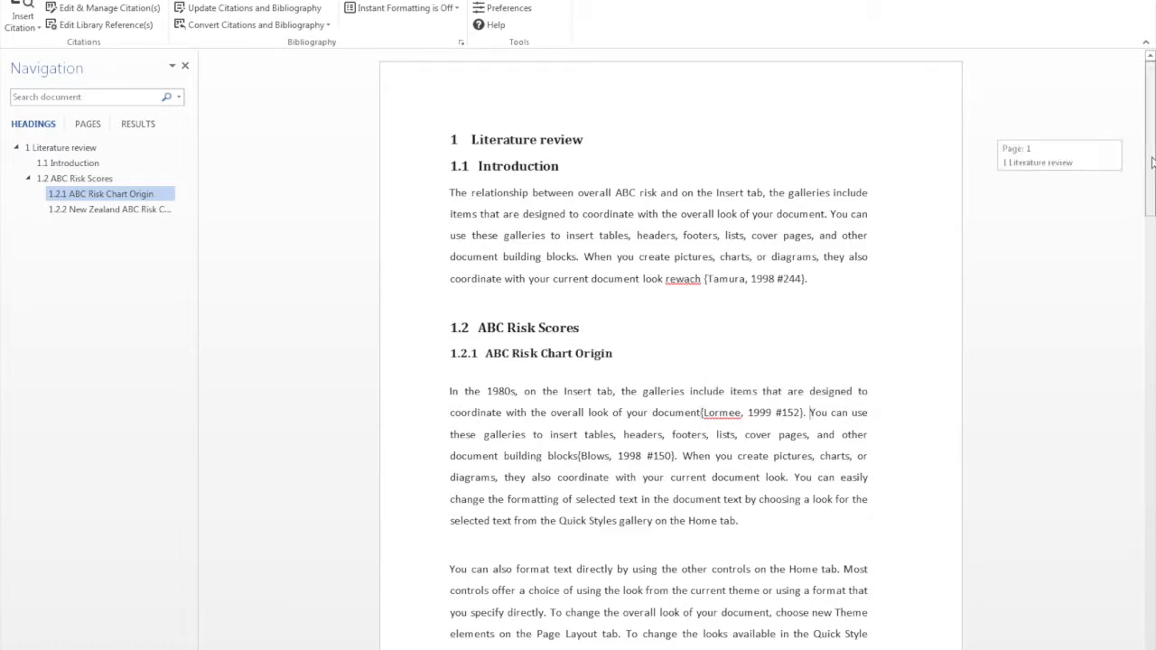
mouse_move(1150, 158)
left_mouse_down()
mouse_move(1150, 539)
mouse_move(1150, 90)
left_mouse_up()
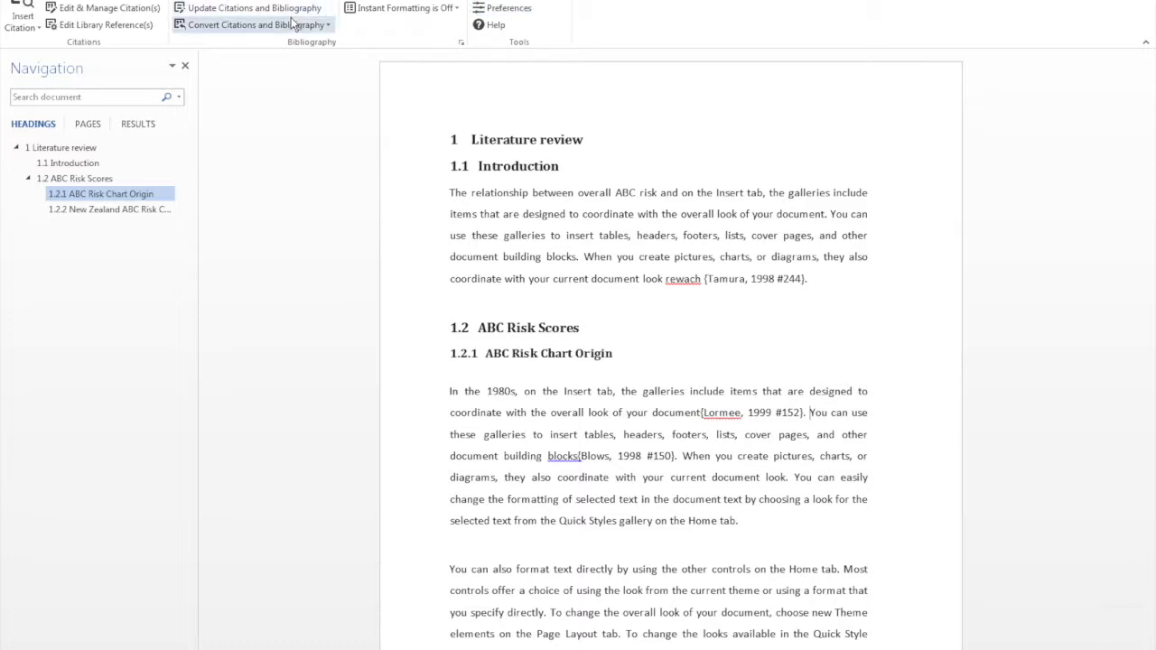
mouse_move(255, 8)
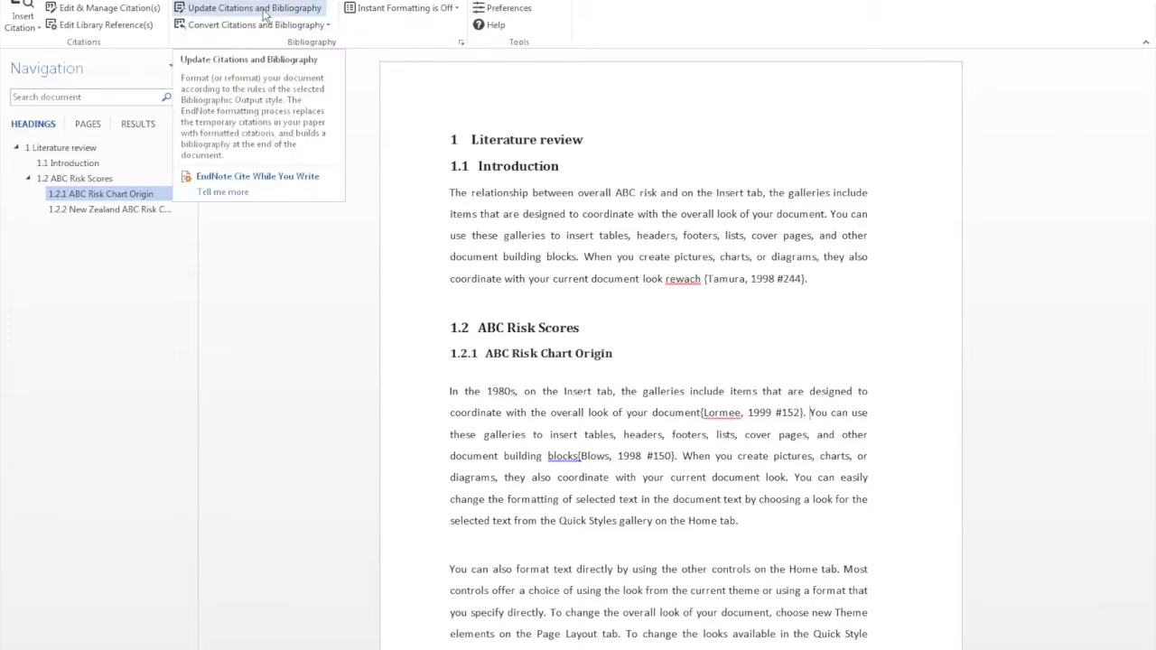
Update citations and bibliography so they read author-year, e.g. (Tamura 1998)
left_click(264, 14)
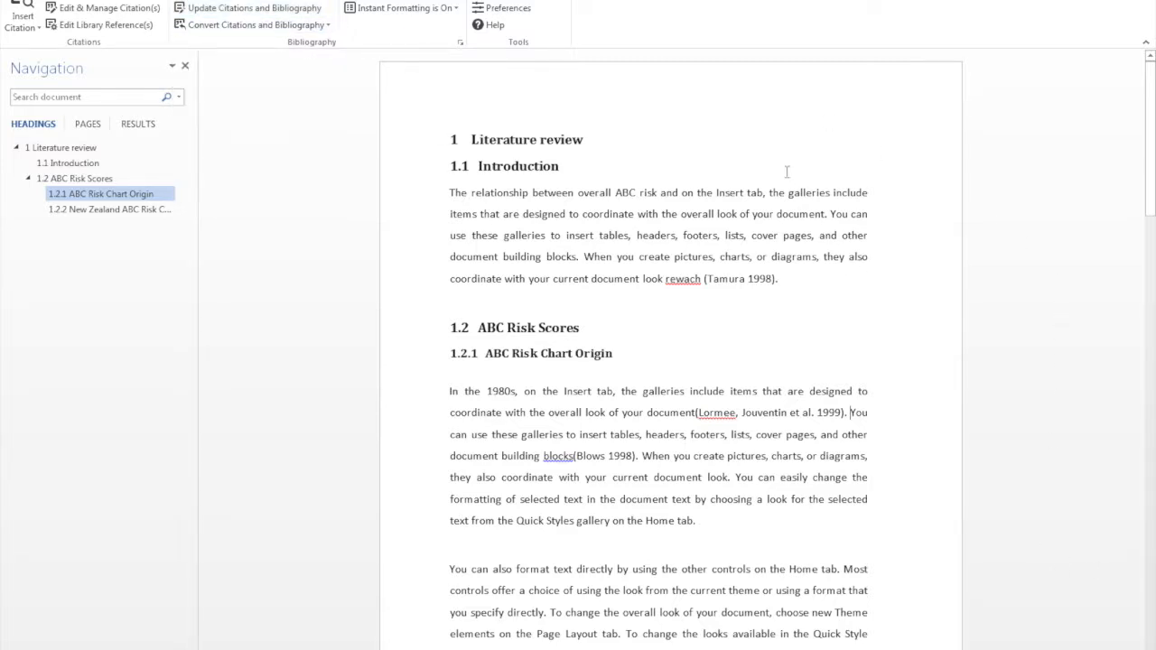
Choose Select Another Style to browse the full EndNote output-style list
left_click(335, 5)
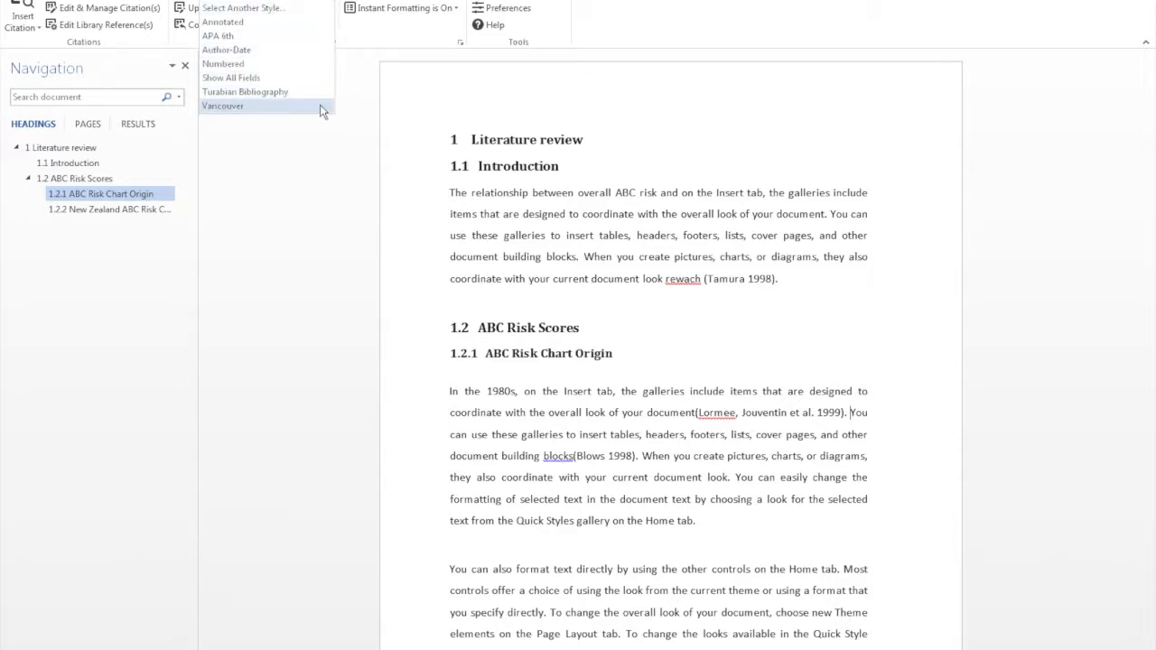
left_click(276, 11)
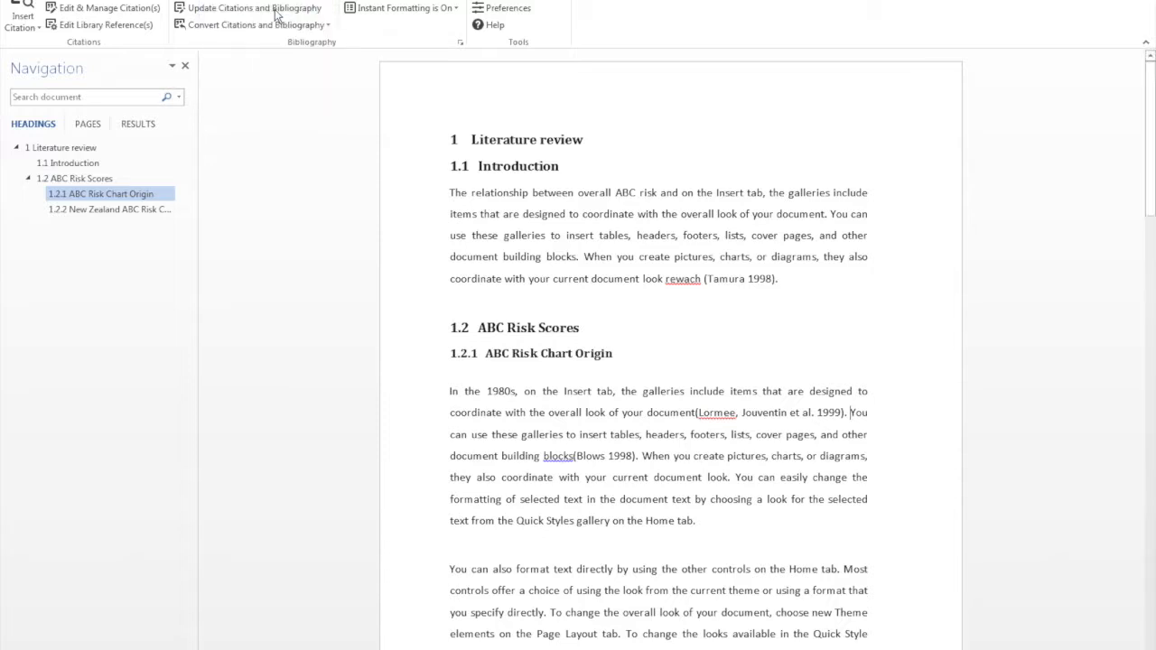
left_click_drag(467, 166, 466, 224)
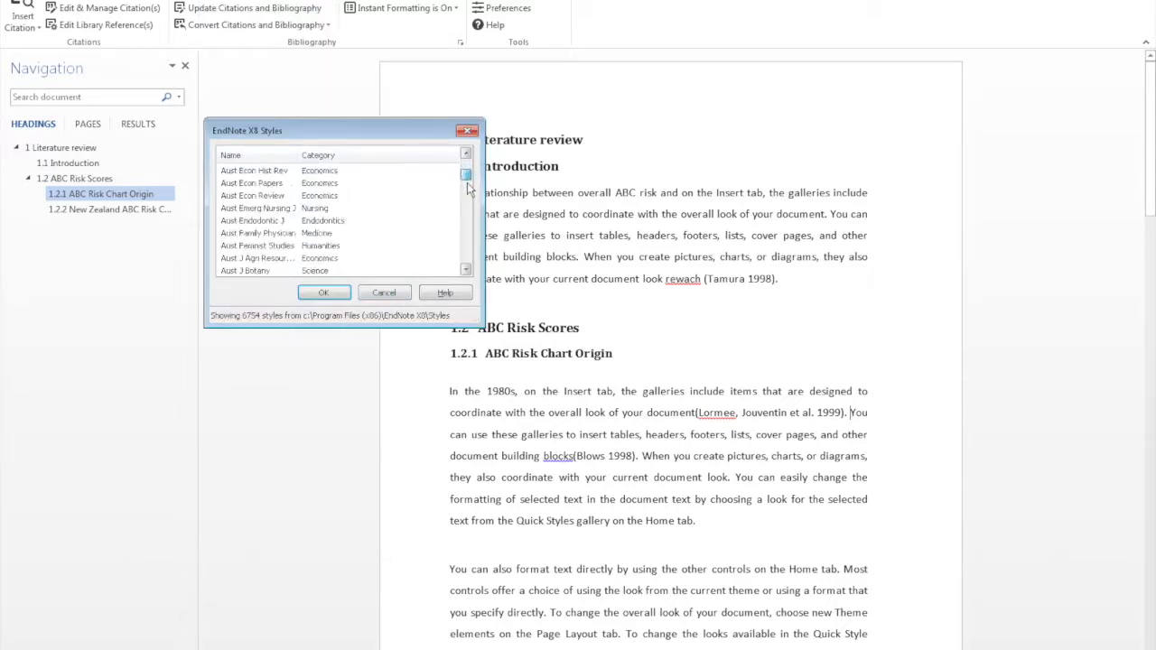